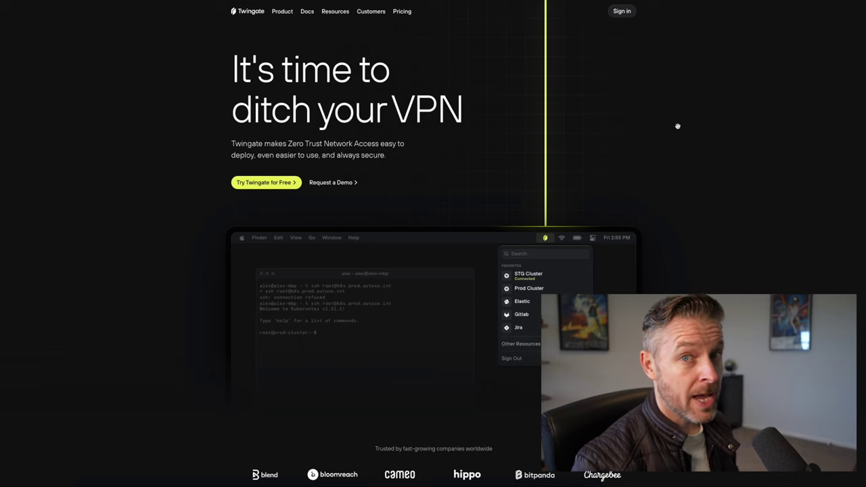
Complete the free Twingate sign-up with a work email, choose being able to run CLI commands, and create the new network
click(271, 188)
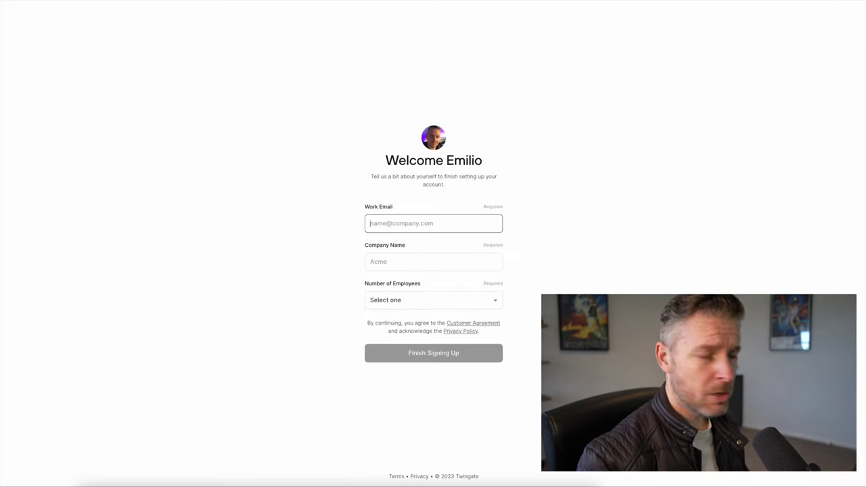
text(con)
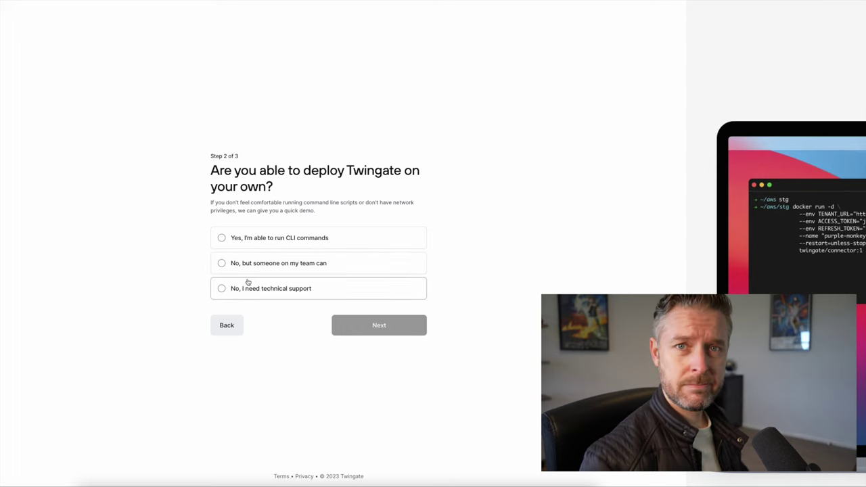
click(223, 238)
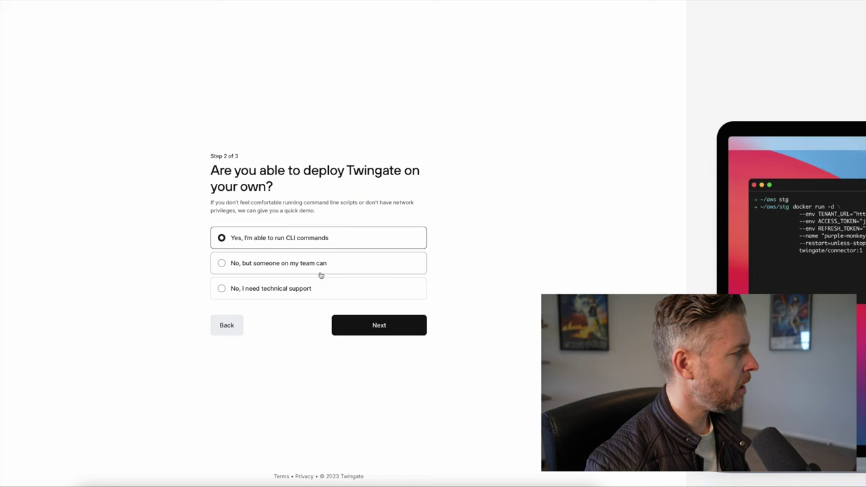
click(377, 324)
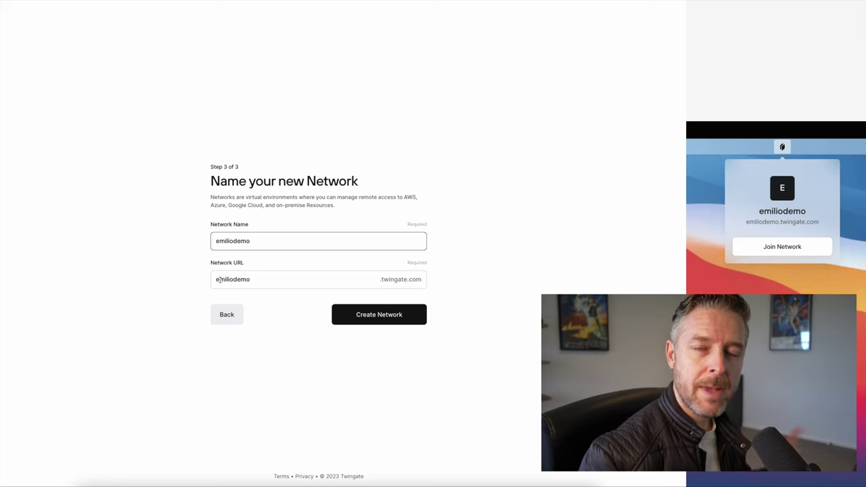
key(Return)
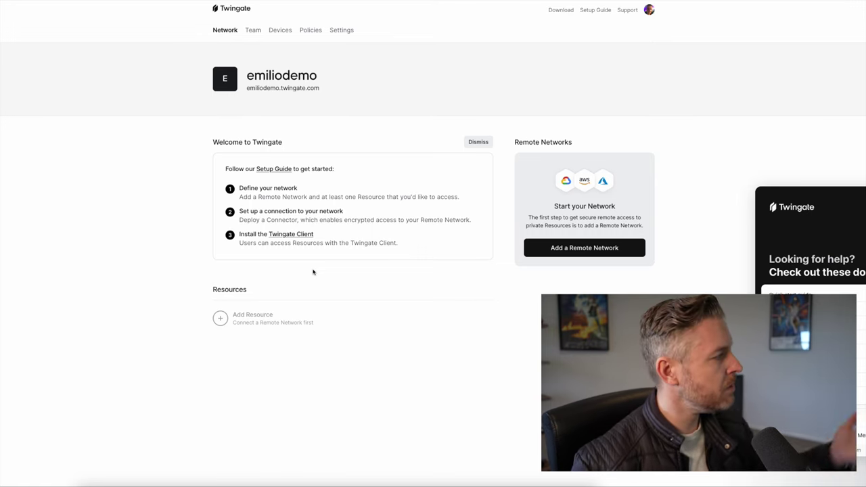
Add a remote network named myhomelab with the location On Premise
click(599, 249)
click(491, 232)
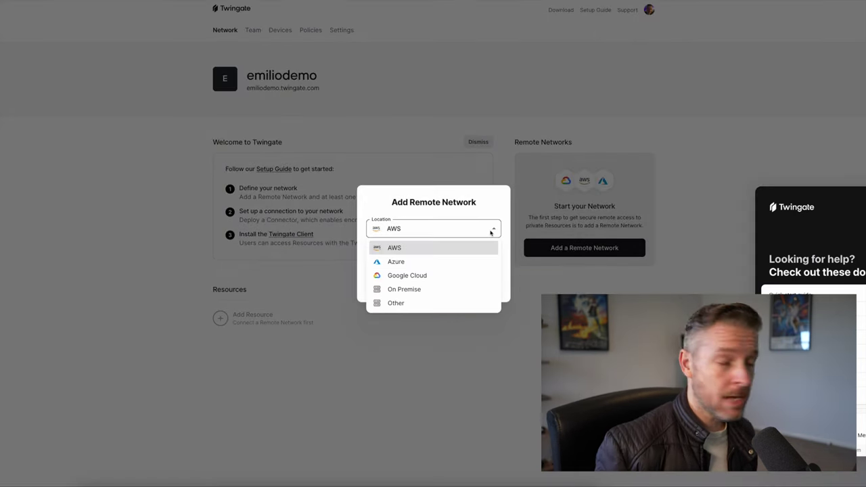
click(415, 291)
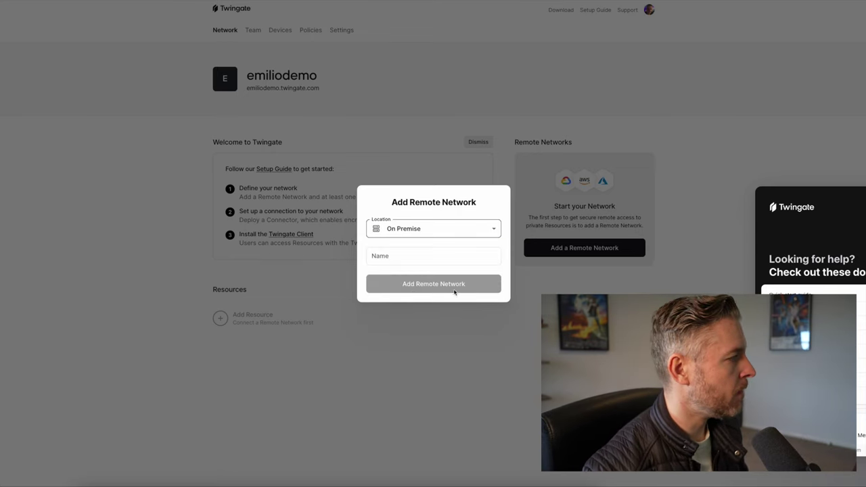
key(Tab)
text(myhomelab)
click(425, 286)
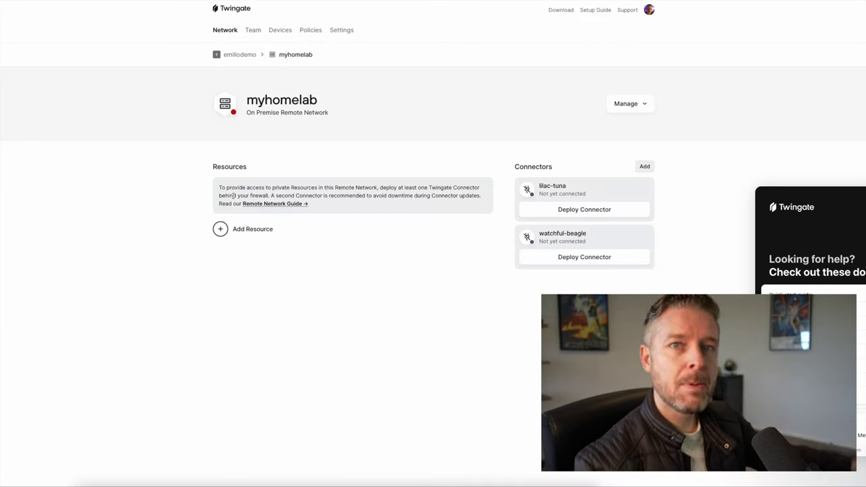
Open the deployment page of the watchful-beagle connector, copy its refresh token and review the Docker command
drag(231, 194, 269, 196)
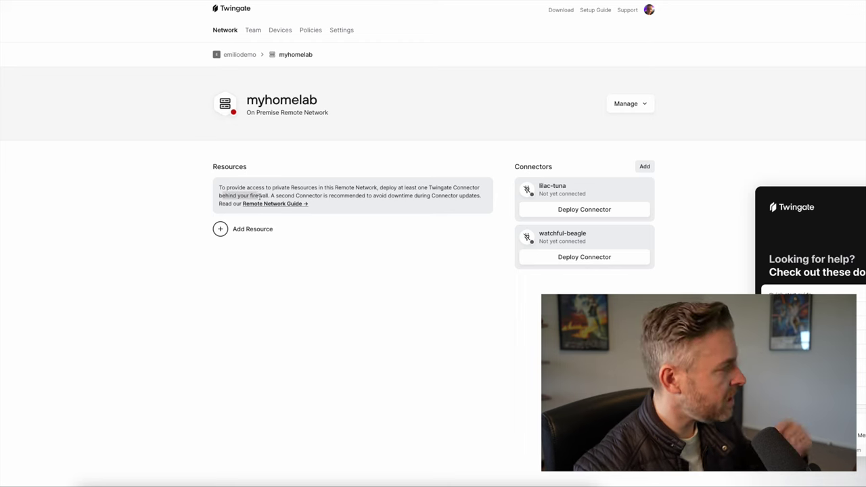
click(581, 258)
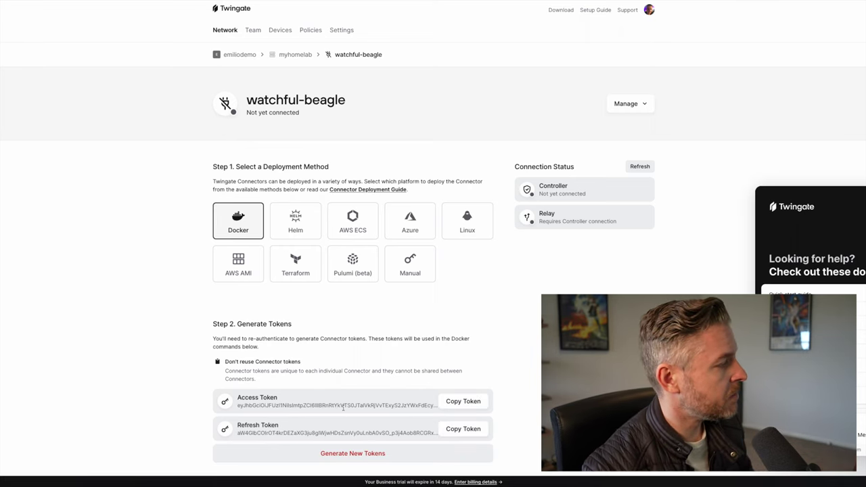
scroll(344, 407, down, 5)
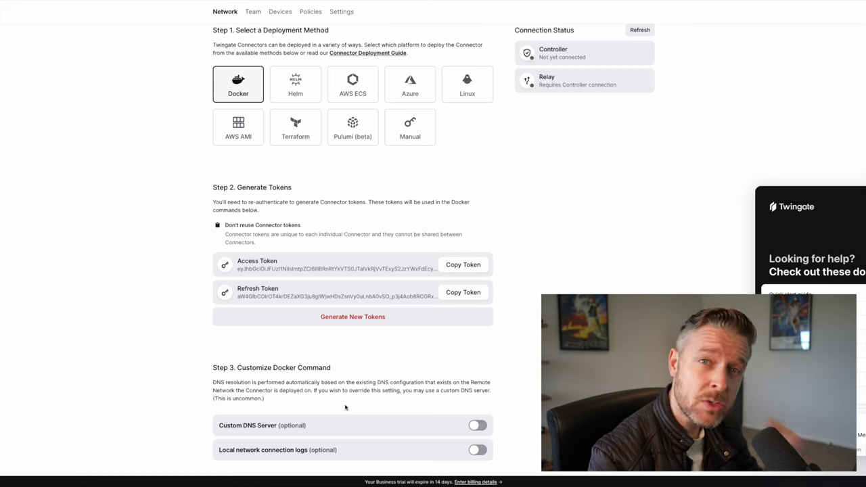
click(463, 293)
scroll(453, 279, down, 5)
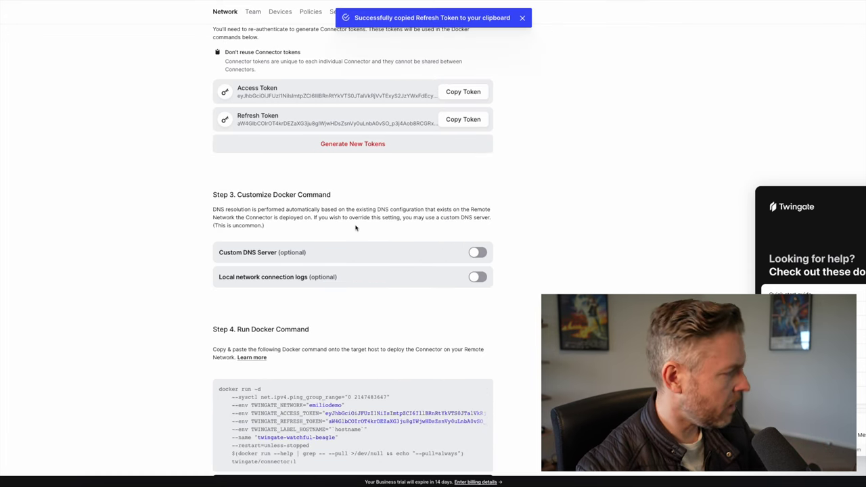
scroll(463, 253, down, 1)
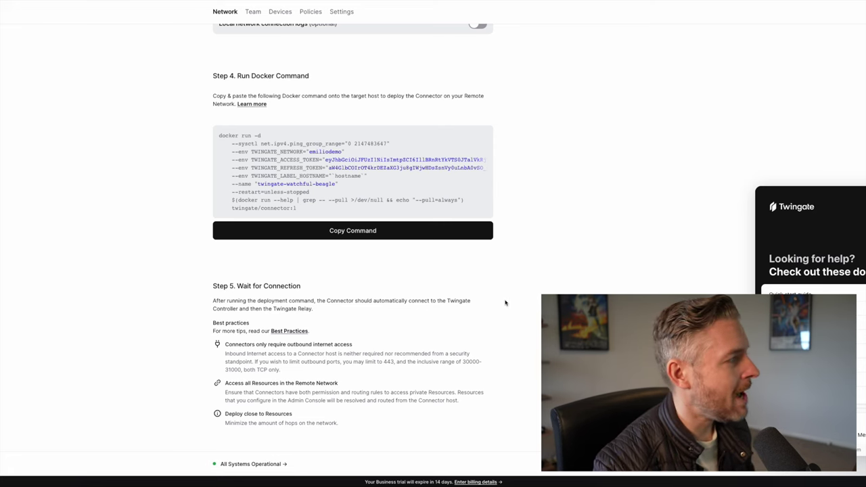
scroll(505, 303, up, 10)
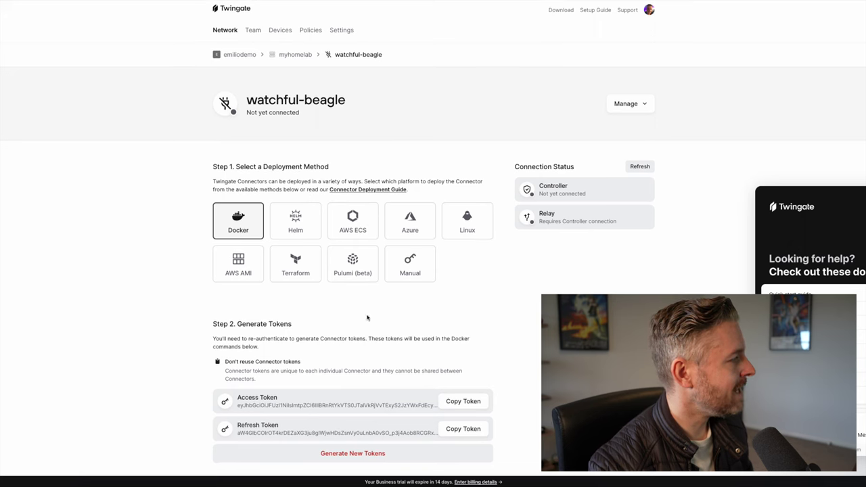
Open the Connector Deployment Guide and examine the home network instructions for setting up Twingate on a Synology NAS
click(350, 189)
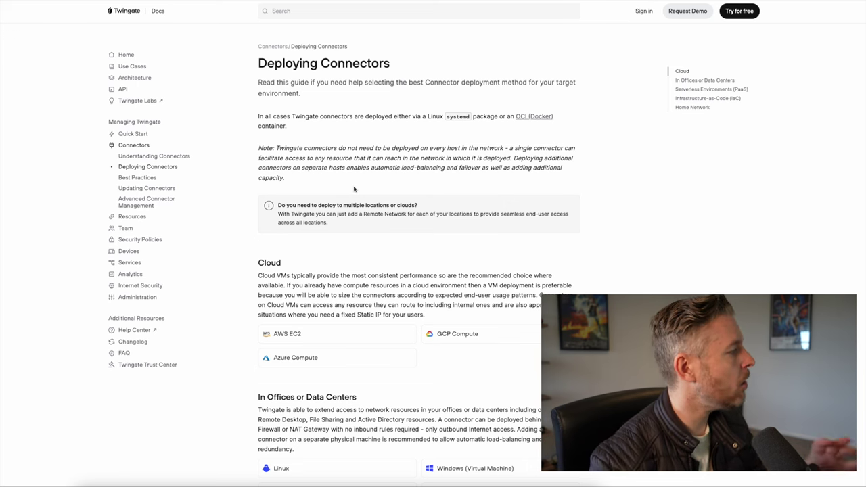
scroll(355, 191, down, 3)
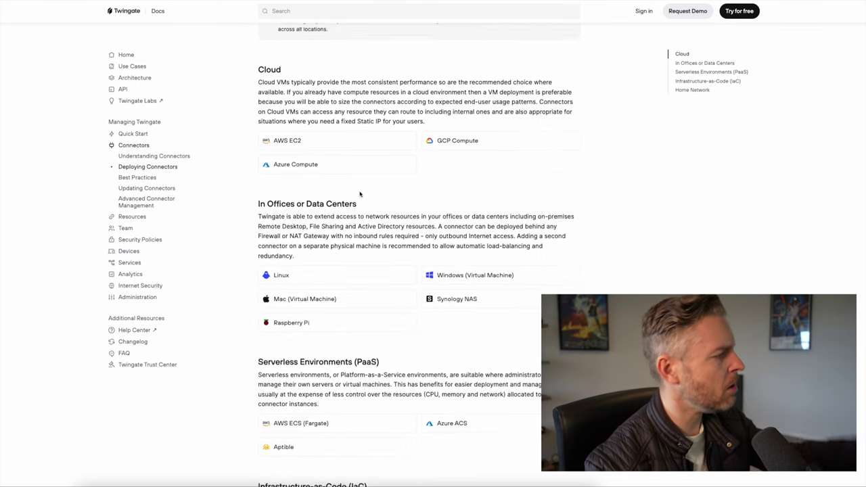
scroll(361, 194, down, 6)
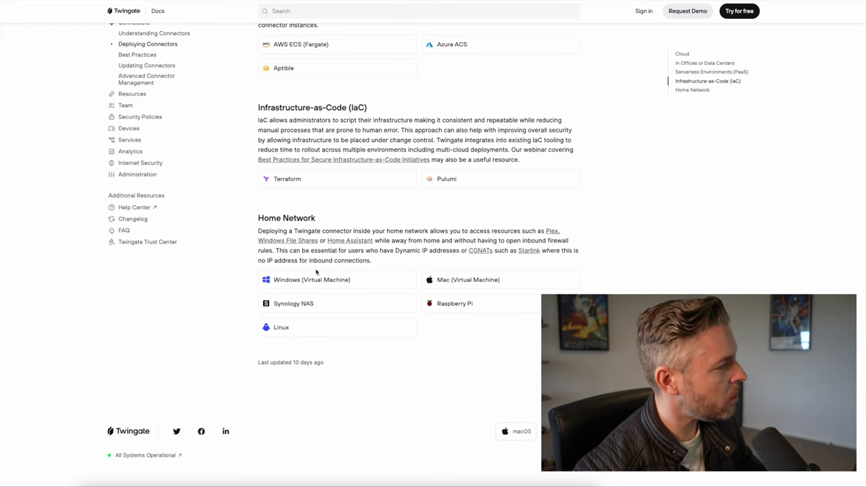
click(310, 307)
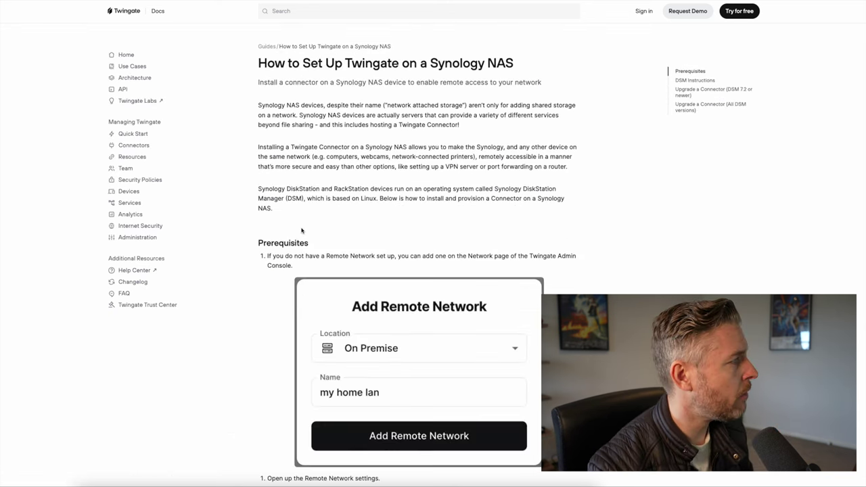
scroll(302, 231, down, 4)
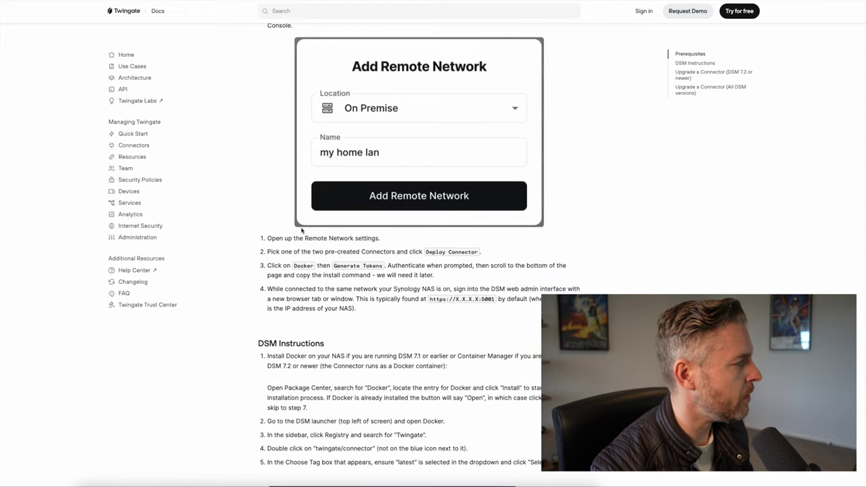
scroll(302, 230, up, 4)
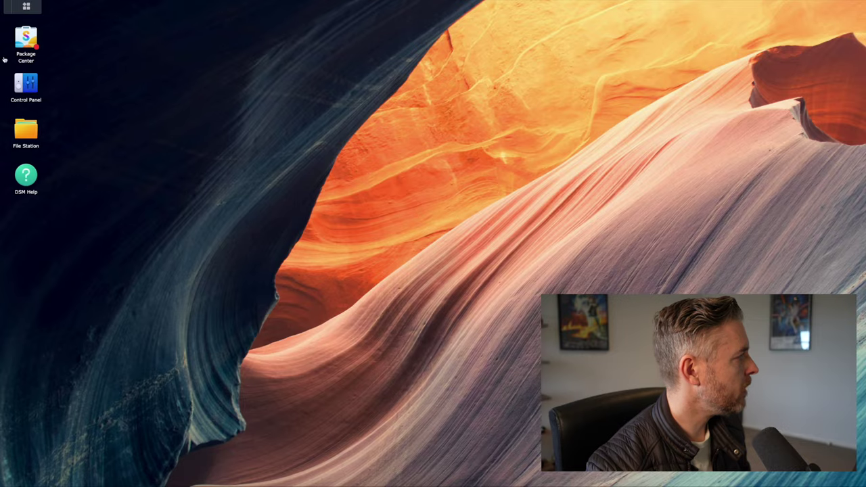
Switch to Synology DSM, search Package Center for docker and open the Docker package
double_click(27, 48)
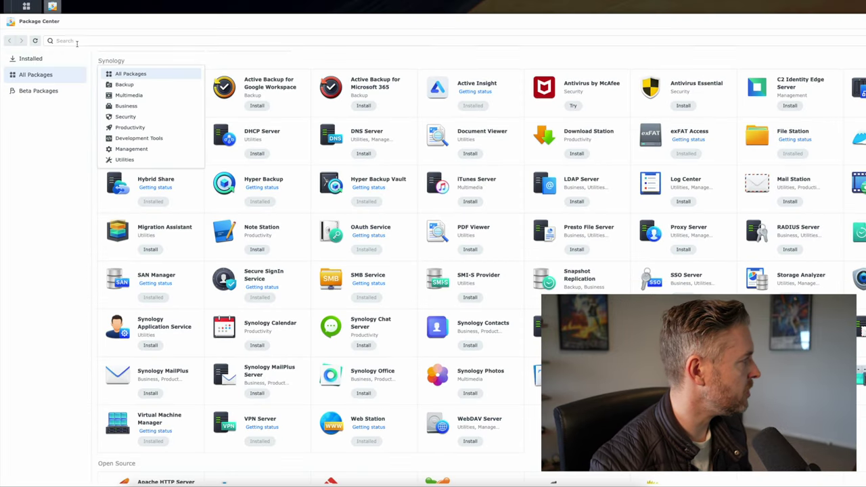
click(71, 40)
text(docker)
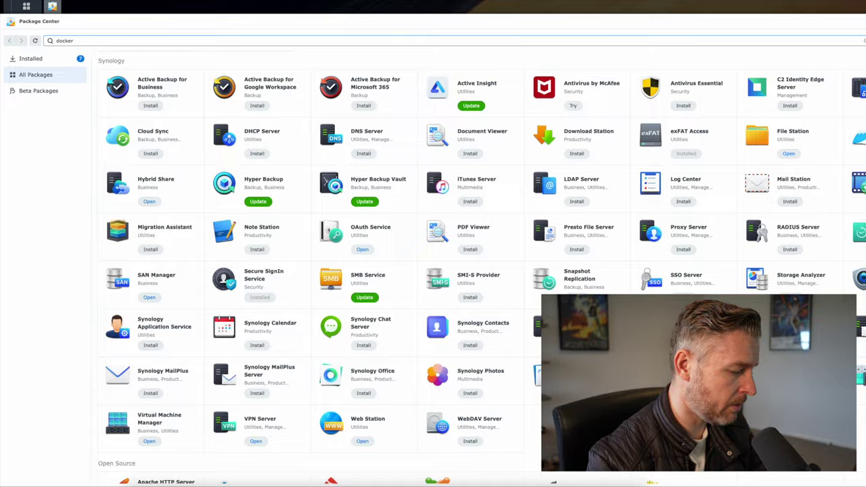
click(150, 102)
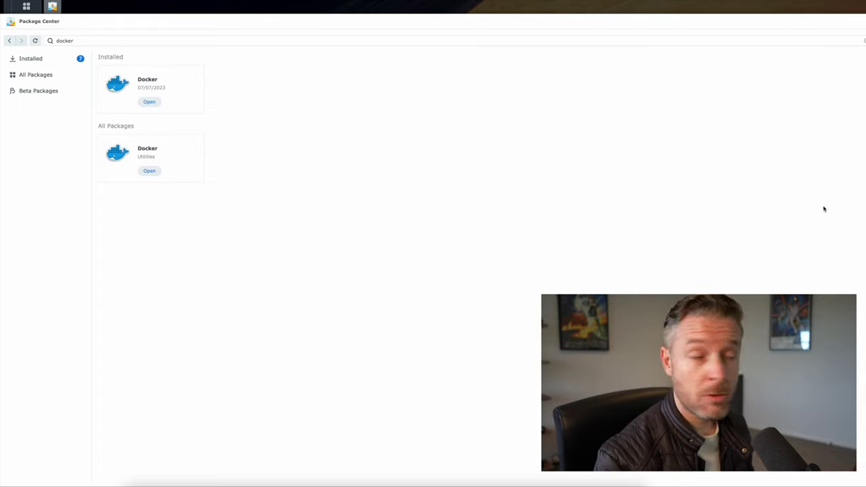
click(26, 6)
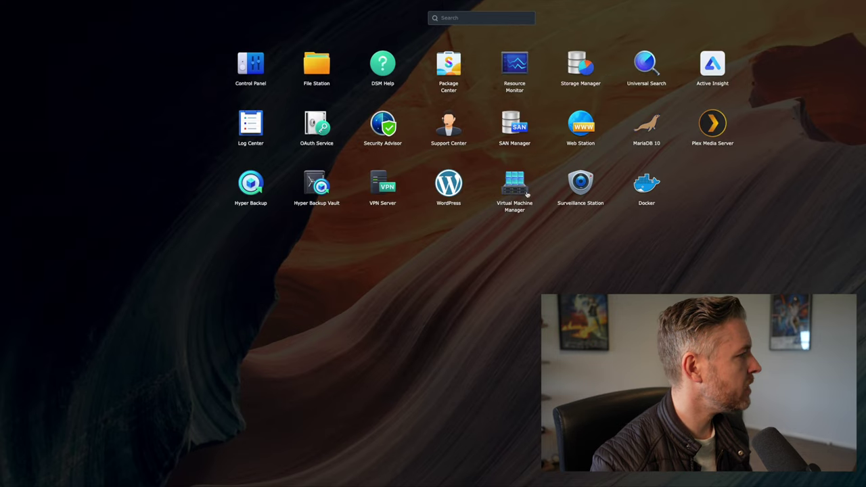
click(656, 187)
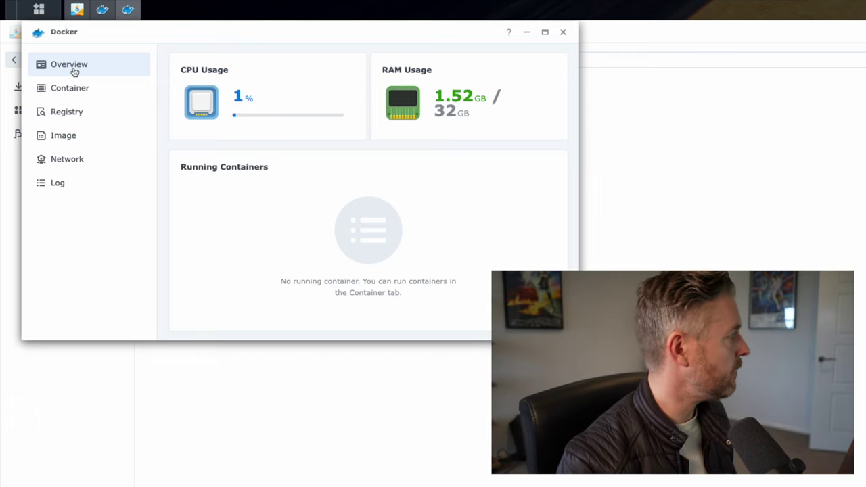
Search the Docker registry for twing and download the twingate/connector image with the latest tag
click(67, 113)
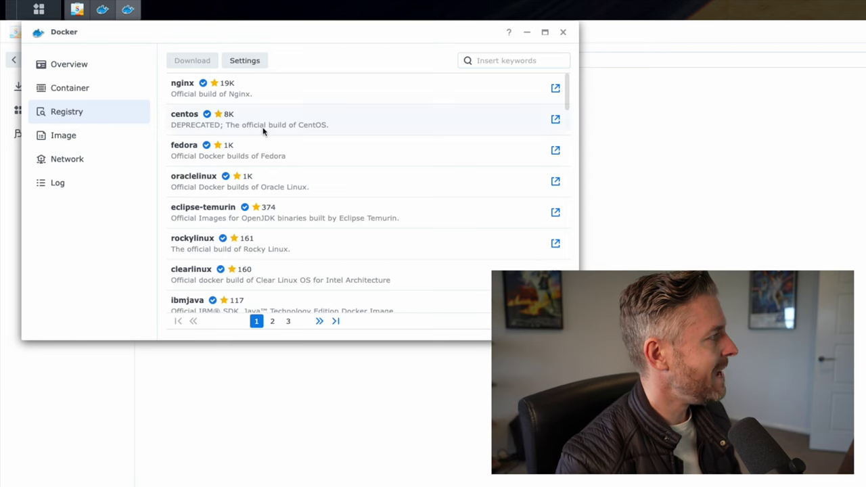
click(487, 60)
text(twing)
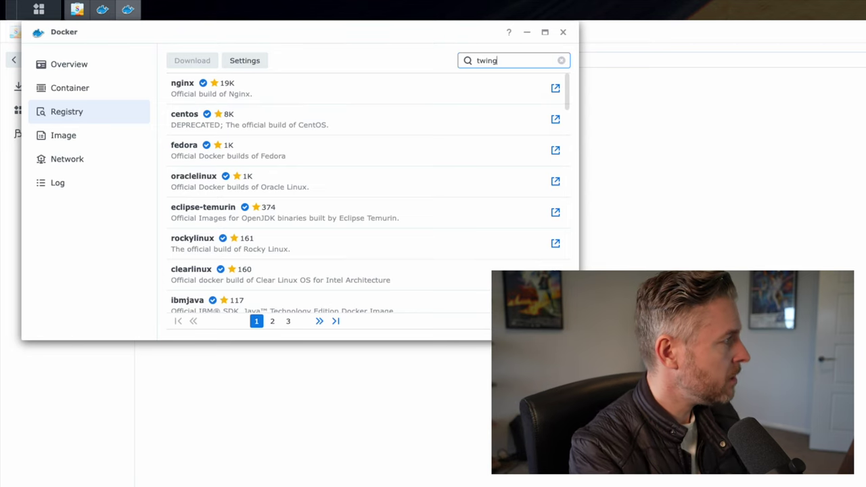
key(Return)
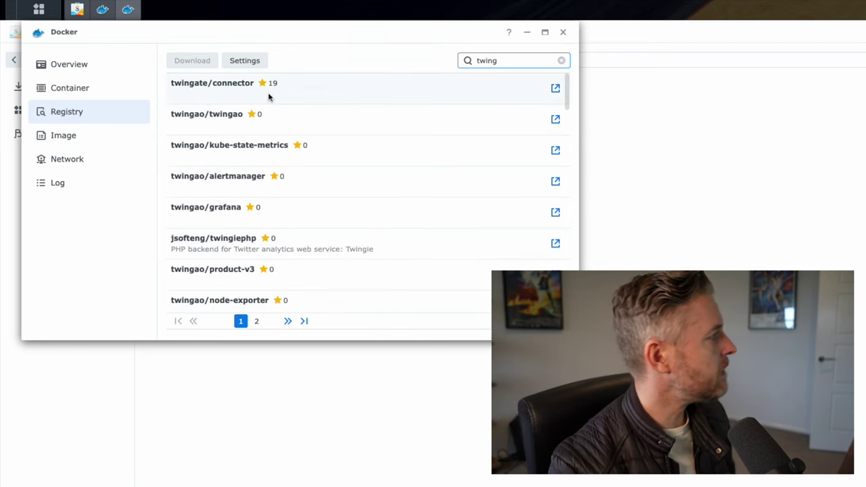
click(218, 88)
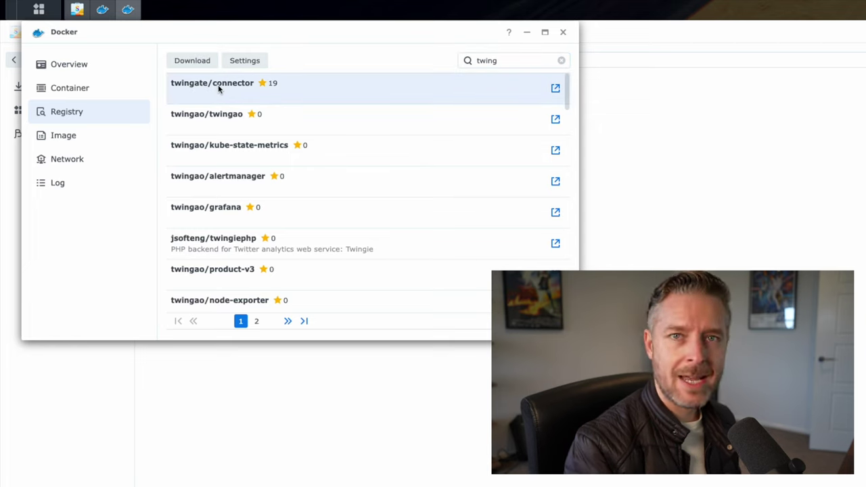
double_click(210, 89)
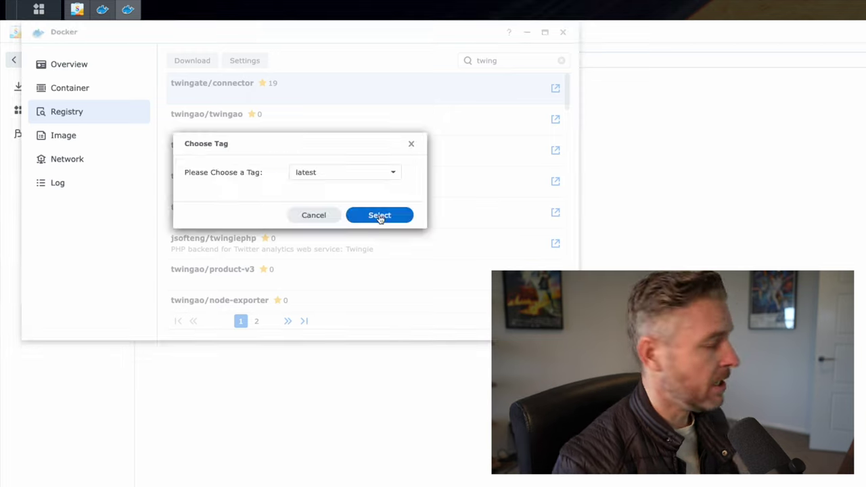
click(379, 215)
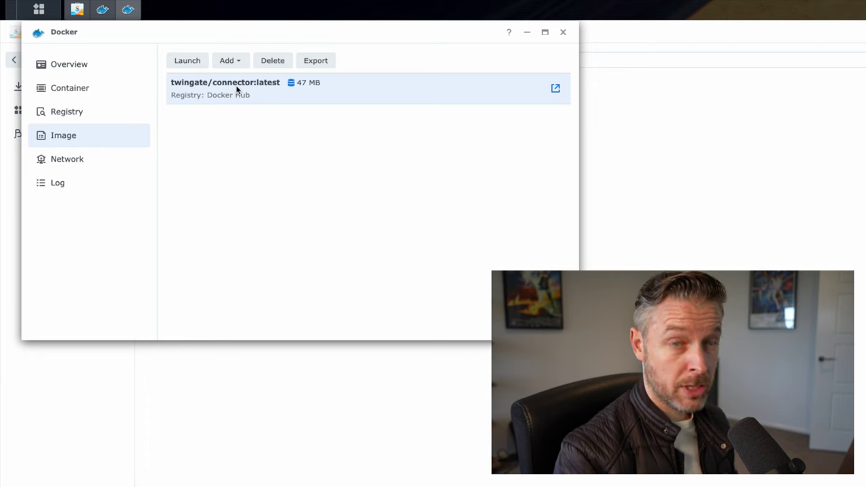
Start creating a container from the twingate/connector:latest image and name it twingate-watchful-beagle, using the connector name copied from Twingate
double_click(237, 88)
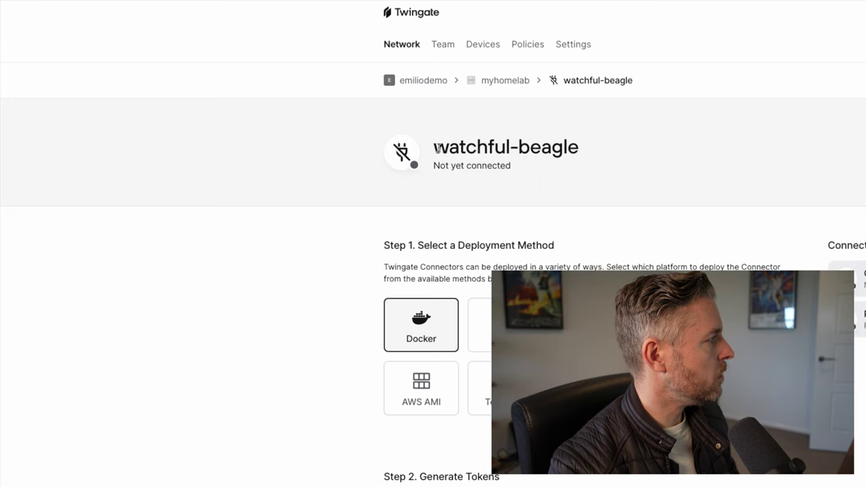
drag(437, 149, 580, 167)
key(ctrl+c)
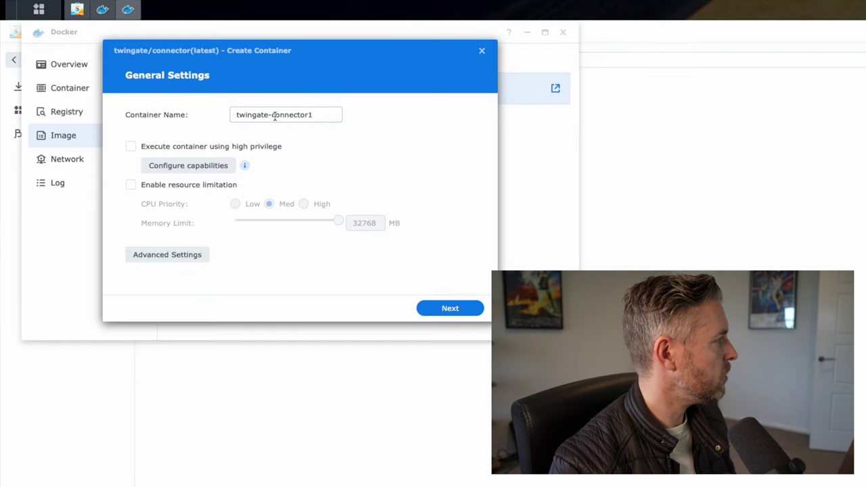
drag(275, 116, 375, 120)
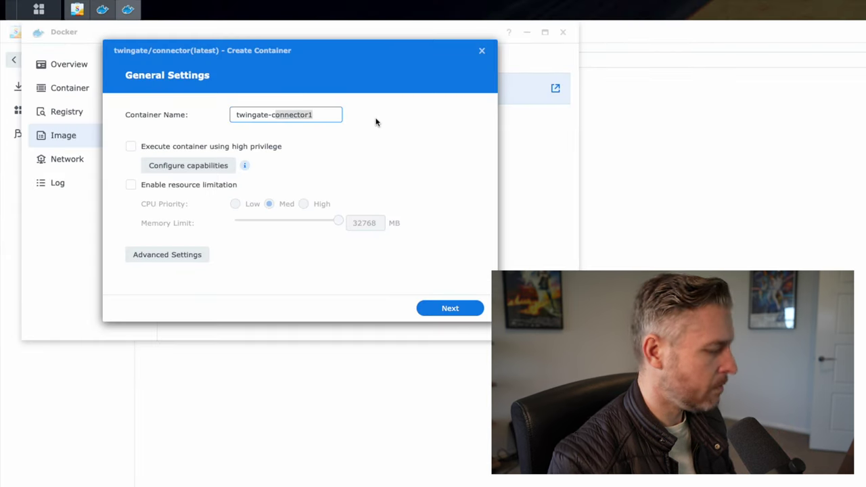
key(BackSpace)
key(ctrl+v)
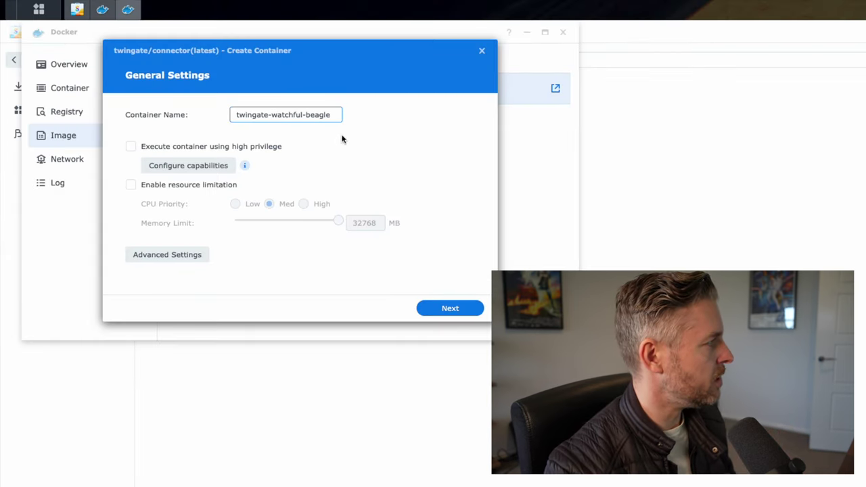
click(174, 261)
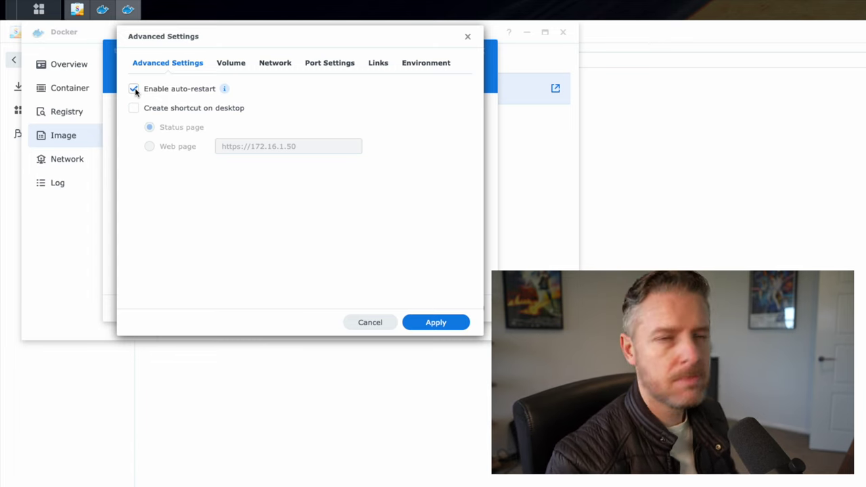
click(425, 66)
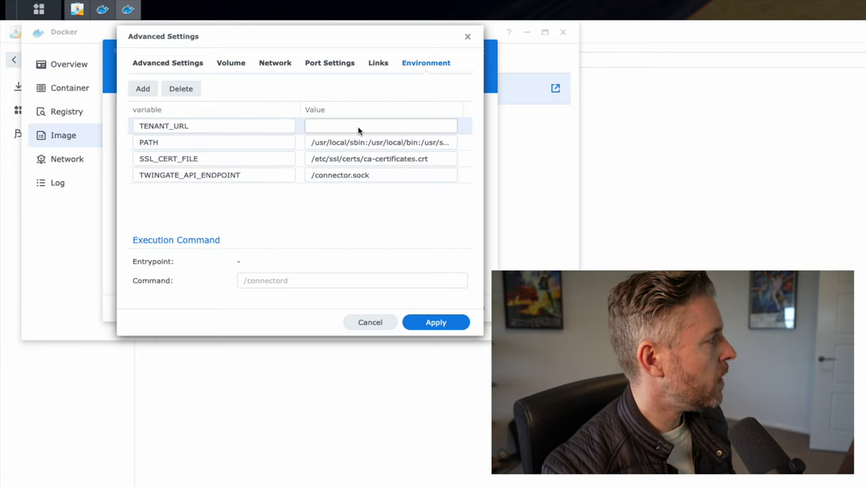
click(342, 125)
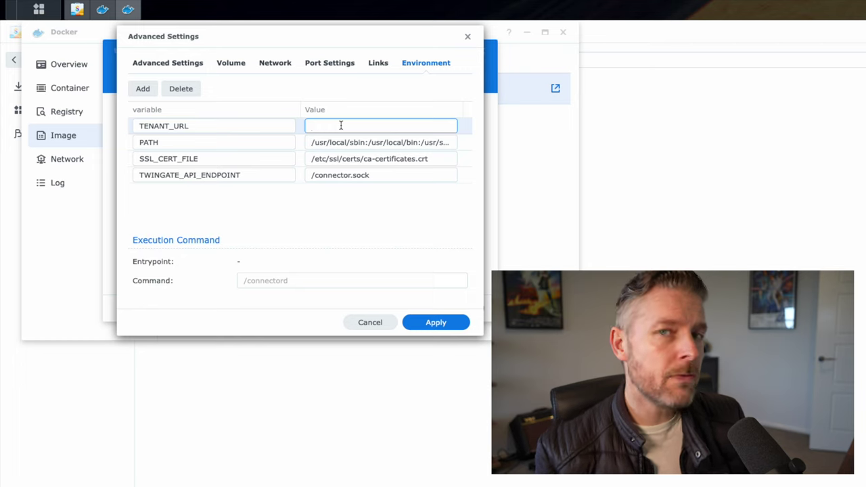
text(https://emiliodemo.twingate.com/)
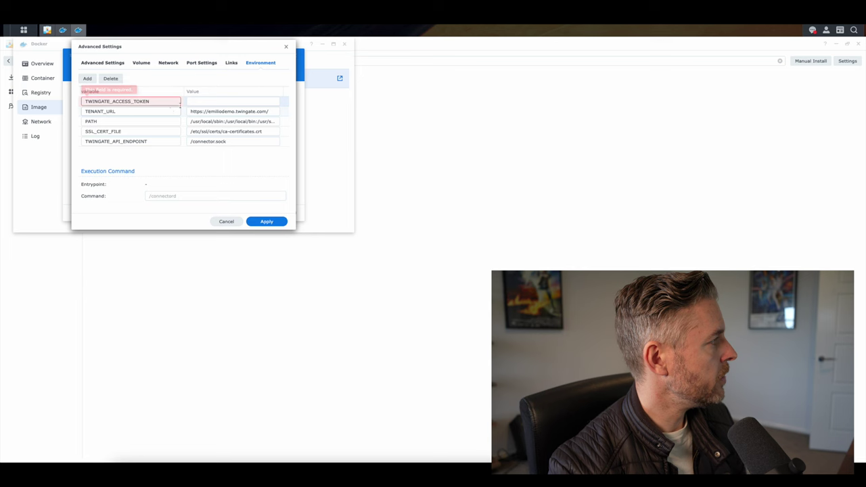
Add TWINGATE_ACCESS_TOKEN and TWINGATE_REFRESH_TOKEN environment variables, paste the matching tokens copied from Twingate, and apply the advanced settings
click(216, 103)
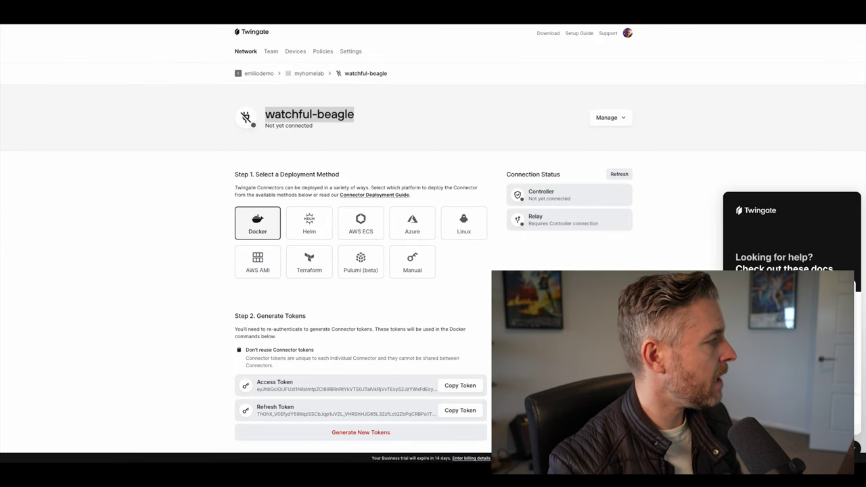
scroll(336, 223, down, 1)
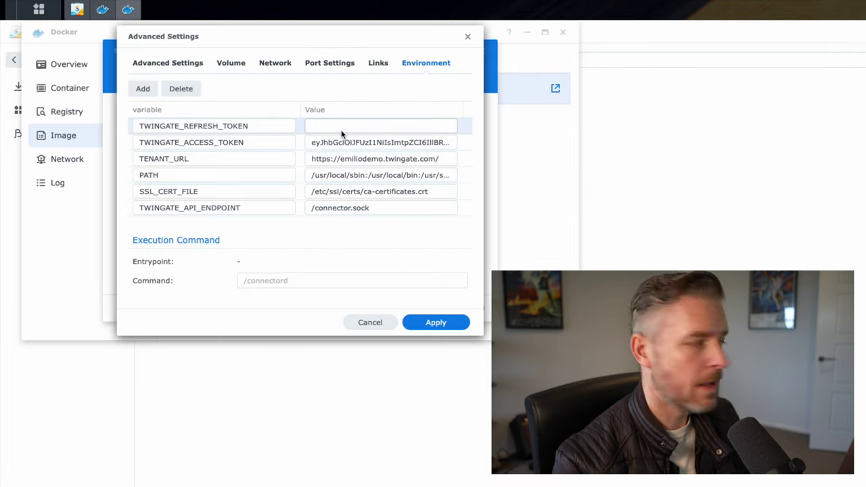
key(ctrl+v)
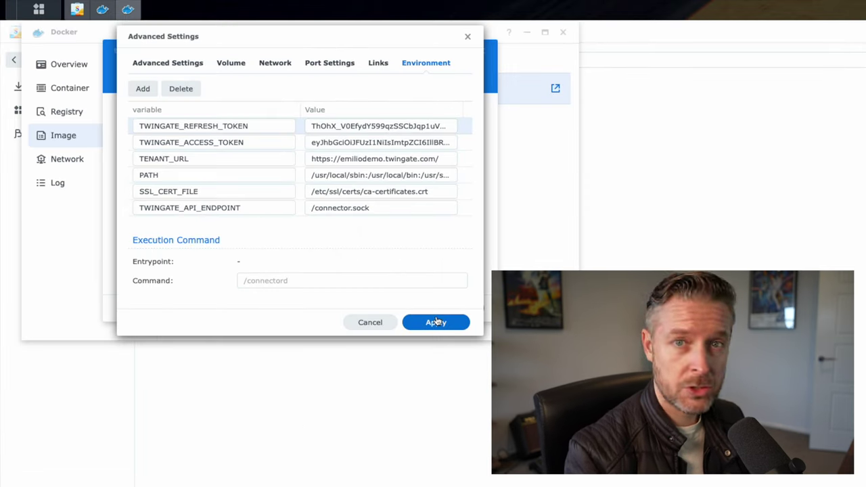
click(436, 323)
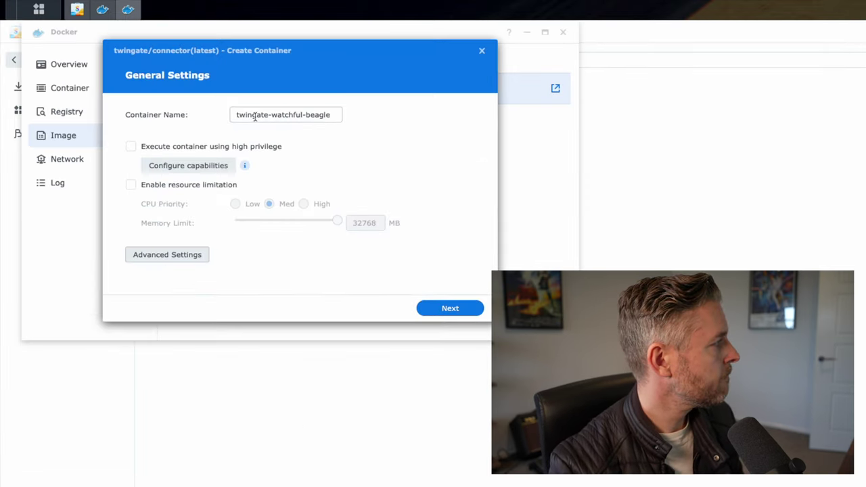
Finish creating the container with it set to run after the wizard, and check the watchful-beagle connector's status in Twingate
click(468, 314)
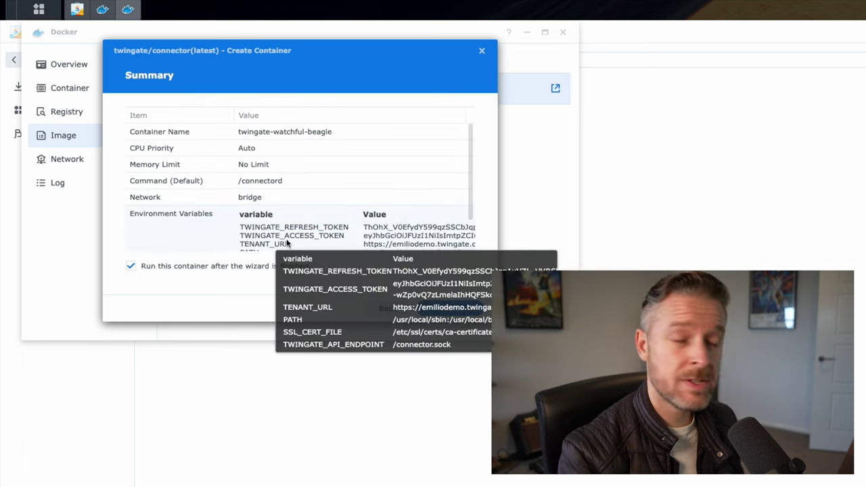
click(449, 310)
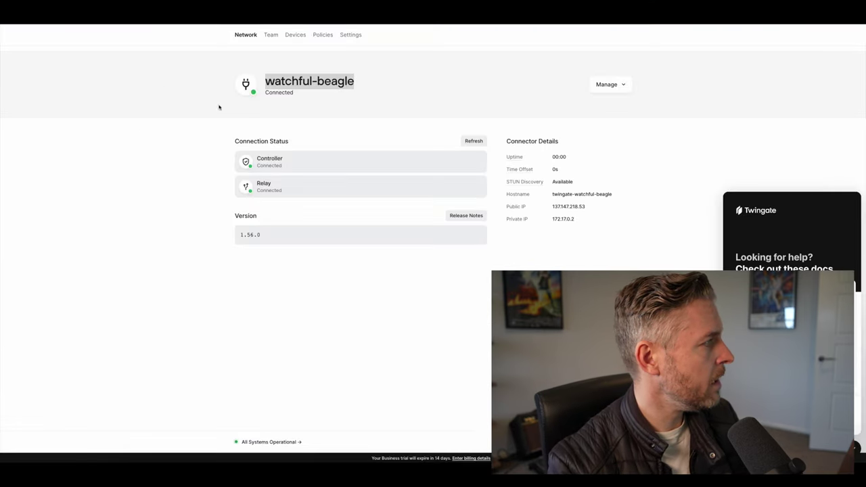
click(302, 124)
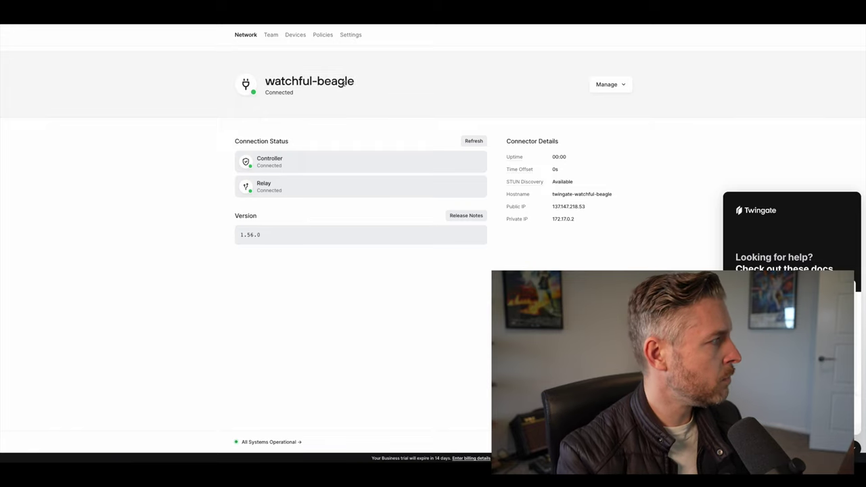